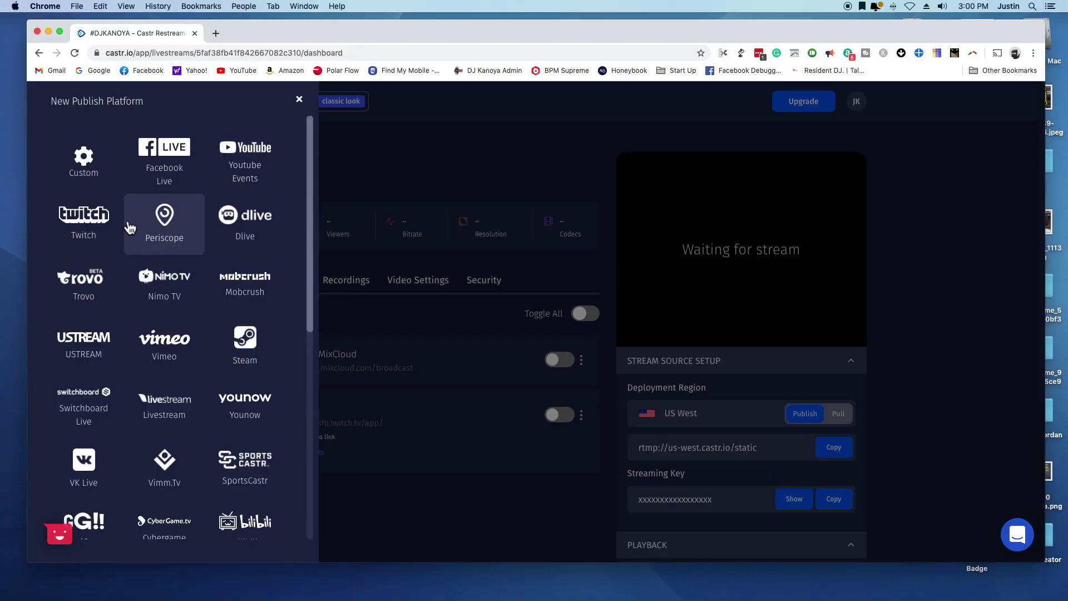
# Open the Products dropdown in castr.io's top navigation to list Castr's products
pyautogui.scroll(-2, 178, 256)
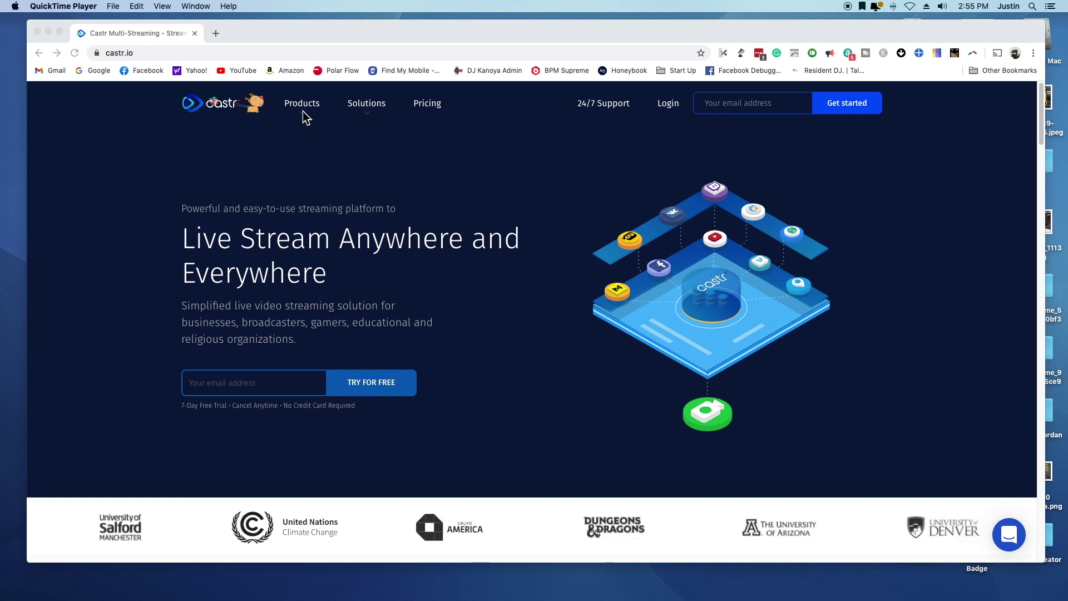
pyautogui.click(303, 111)
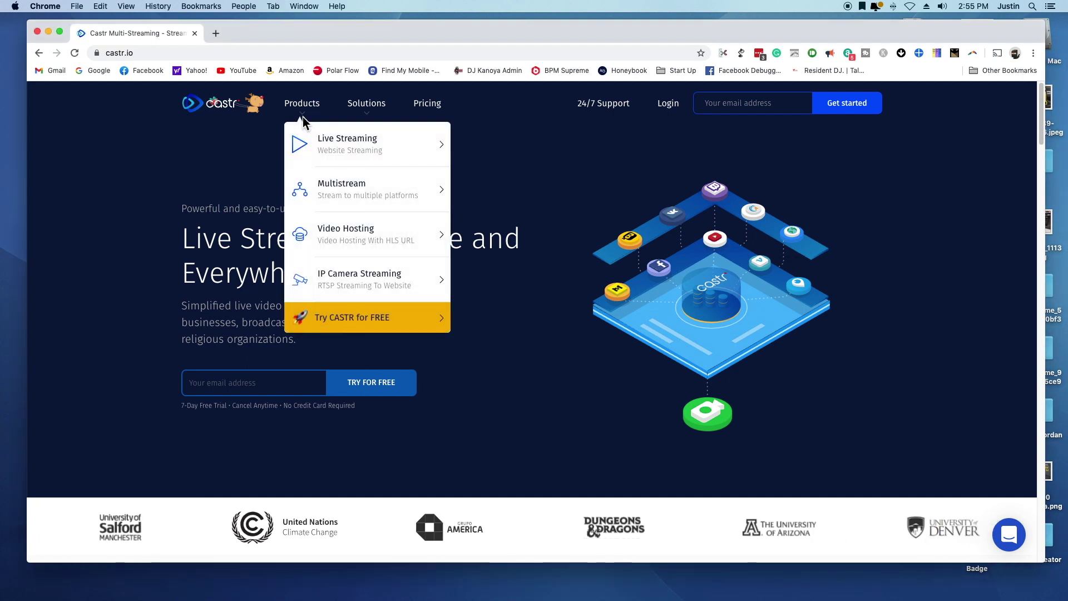
pyautogui.moveTo(309, 111)
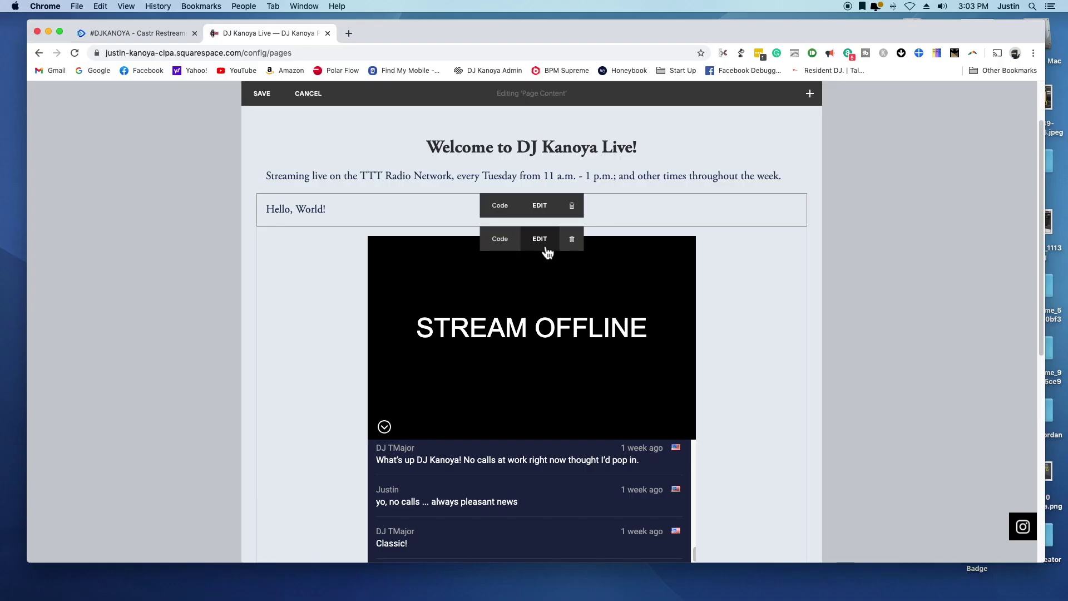
# Edit the code block above the STREAM OFFLINE player and select its entire embed code
pyautogui.click(547, 246)
pyautogui.moveTo(839, 474); pyautogui.dragTo(725, 388)
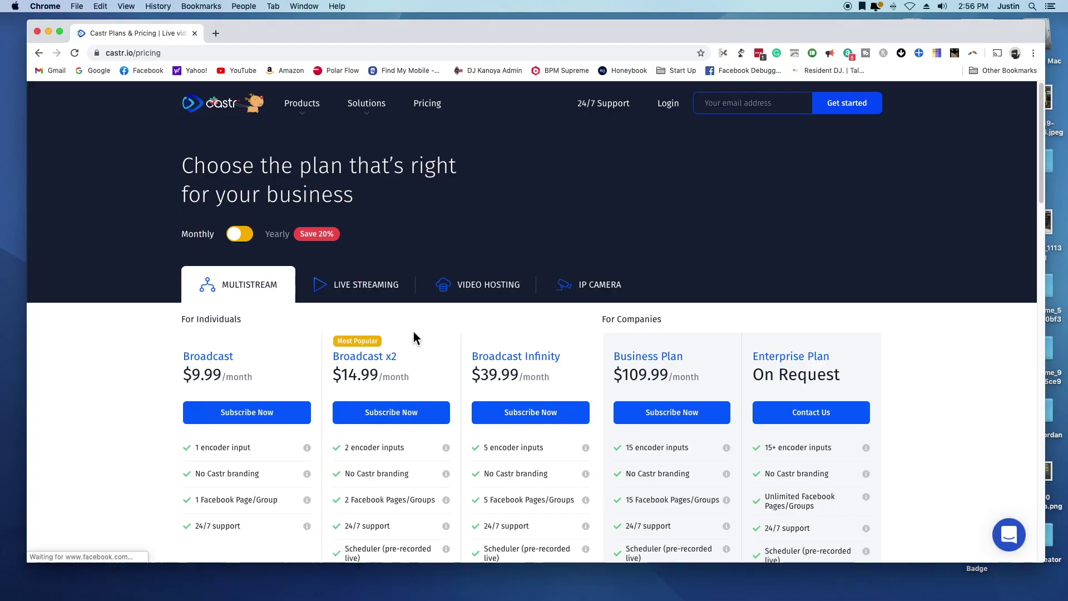
# Switch the Castr pricing page from the Multistream plans to the LIVE STREAMING tab
pyautogui.scroll(-2, 337, 370)
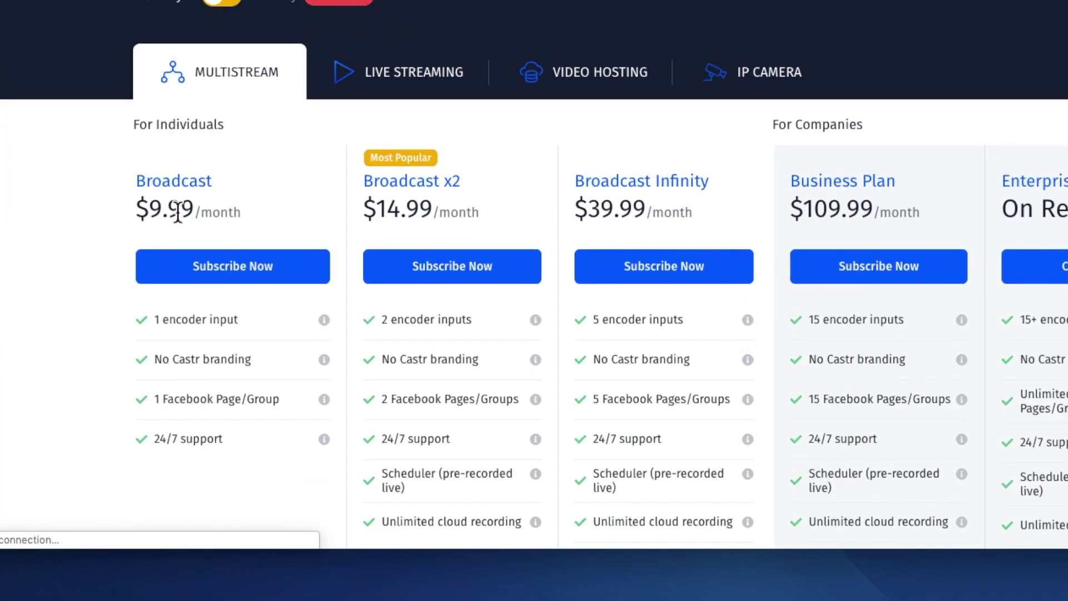
pyautogui.click(416, 89)
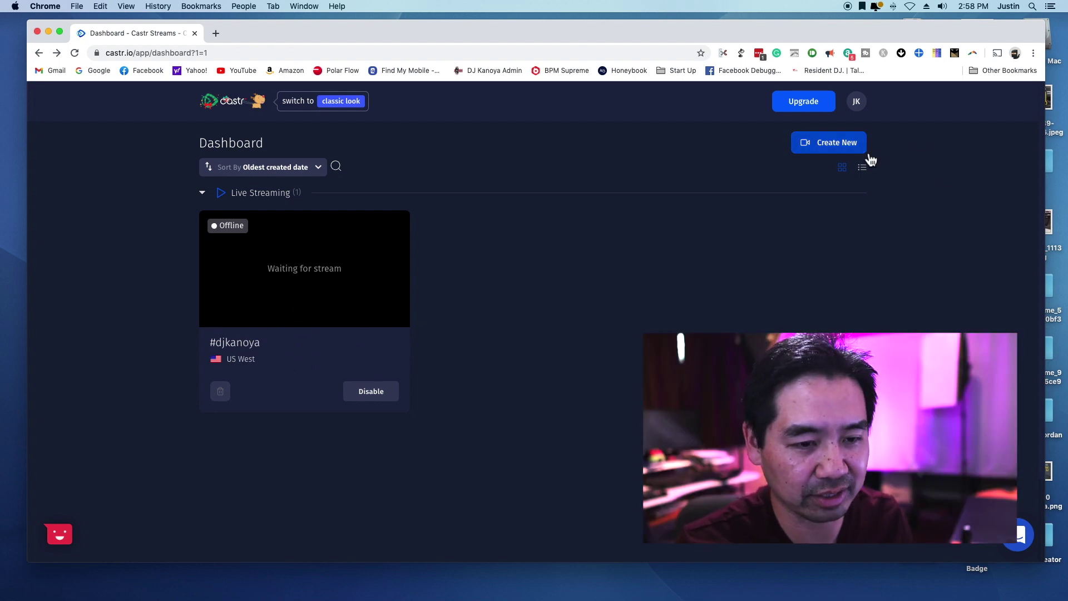
# Create and save a new live stream named test, hosted in the US West region
pyautogui.click(868, 157)
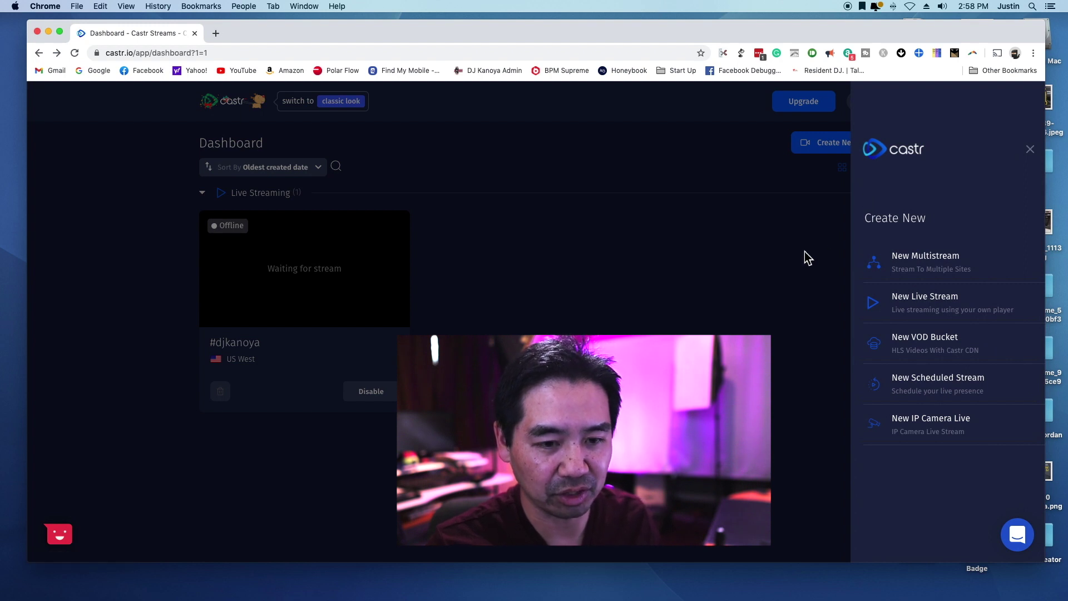
pyautogui.click(988, 311)
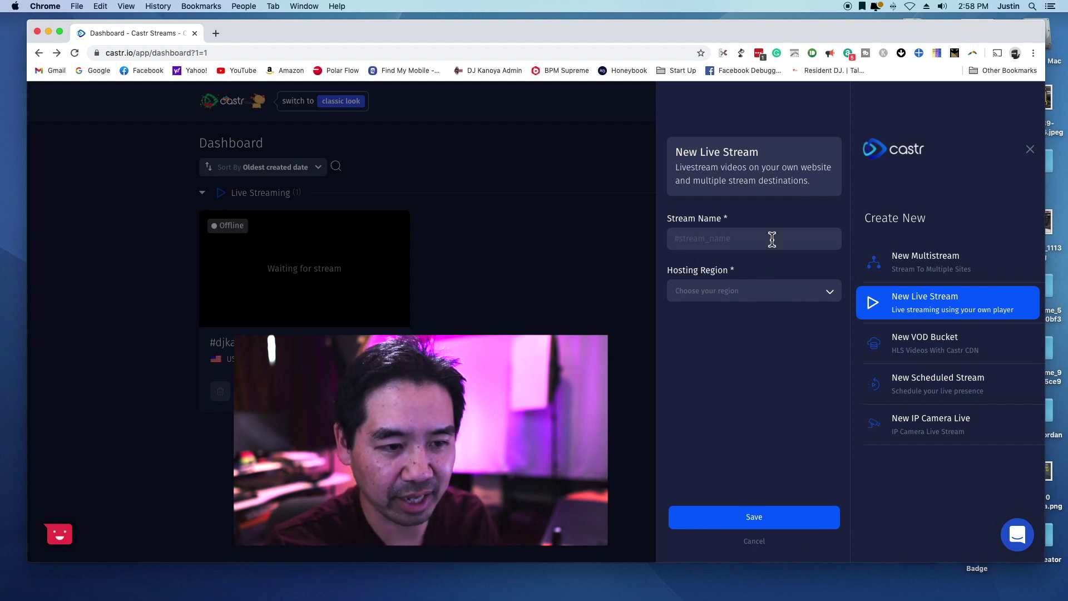
pyautogui.click(778, 298)
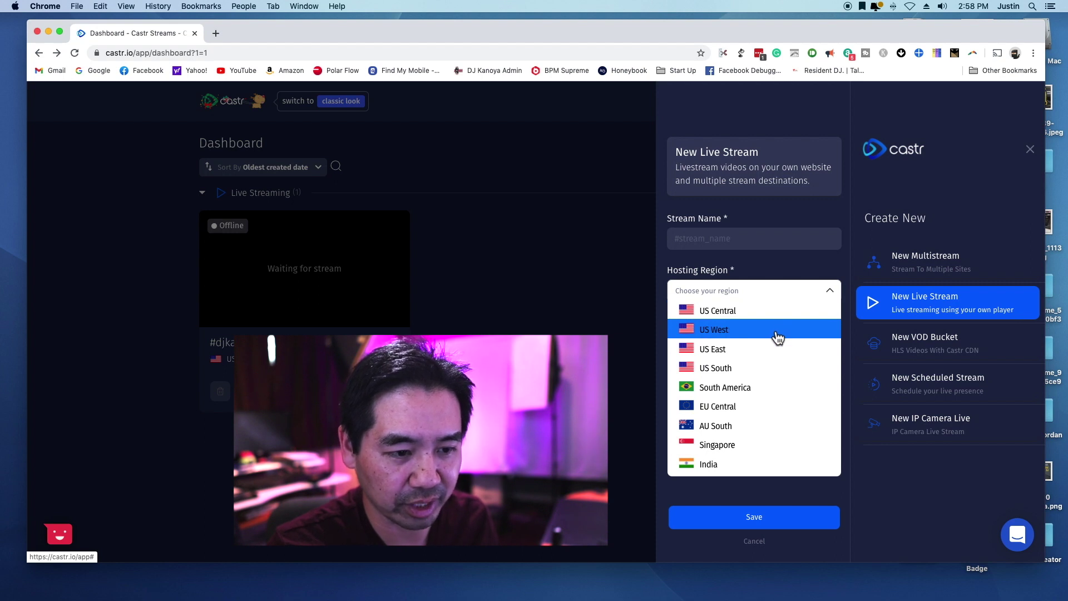
pyautogui.click(763, 248)
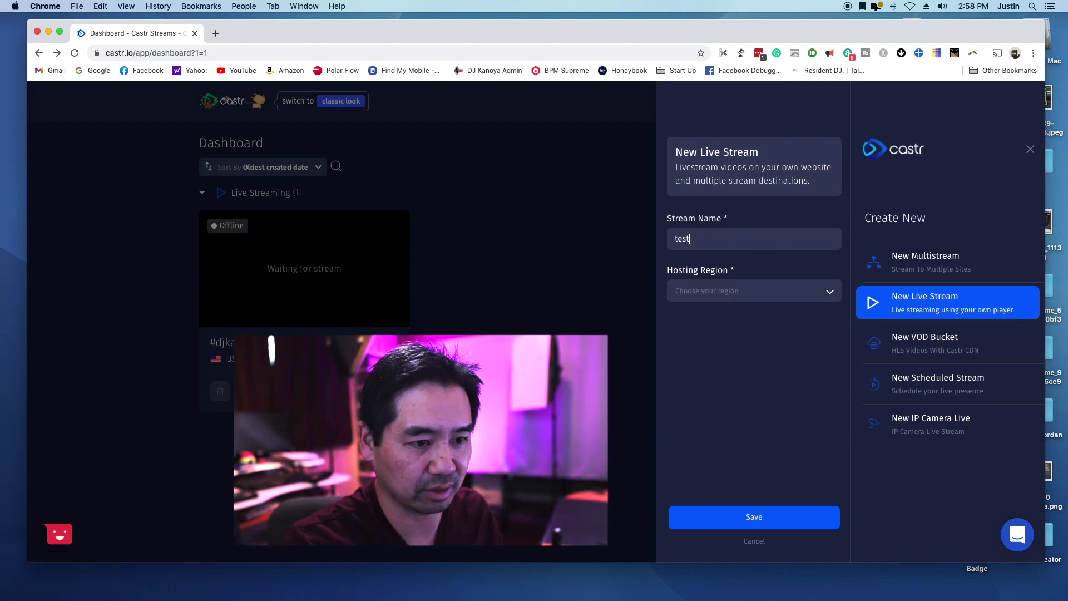
pyautogui.click(755, 300)
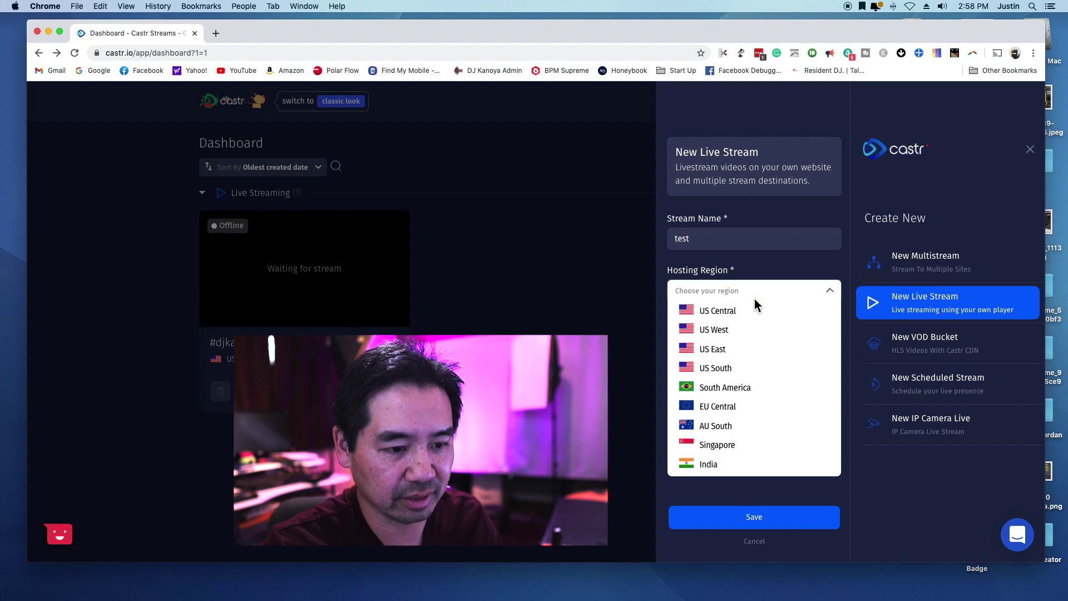
pyautogui.click(748, 336)
pyautogui.click(767, 519)
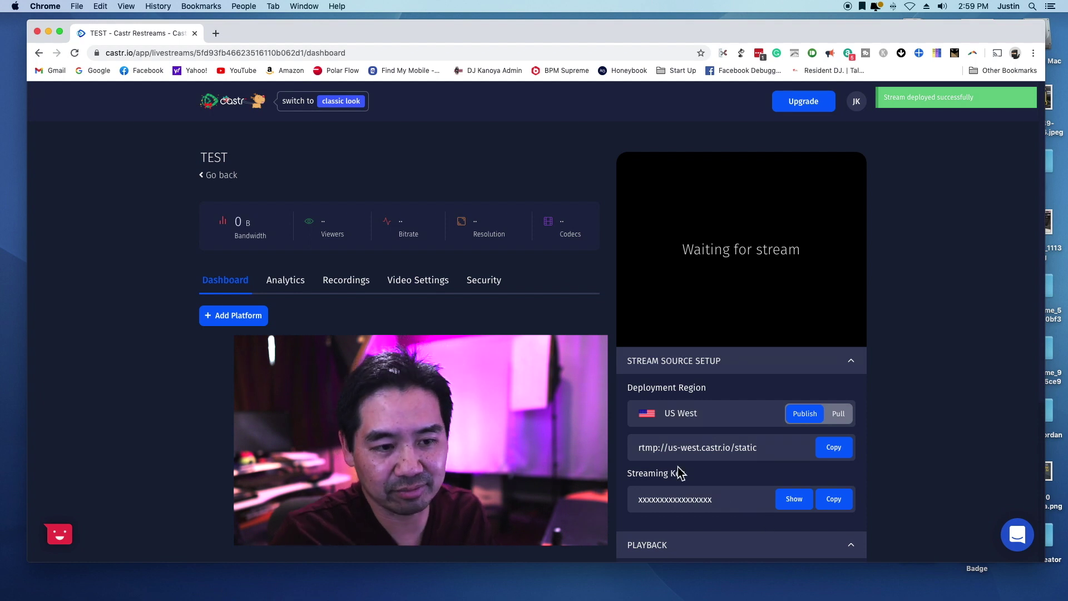
pyautogui.scroll(-1, 716, 413)
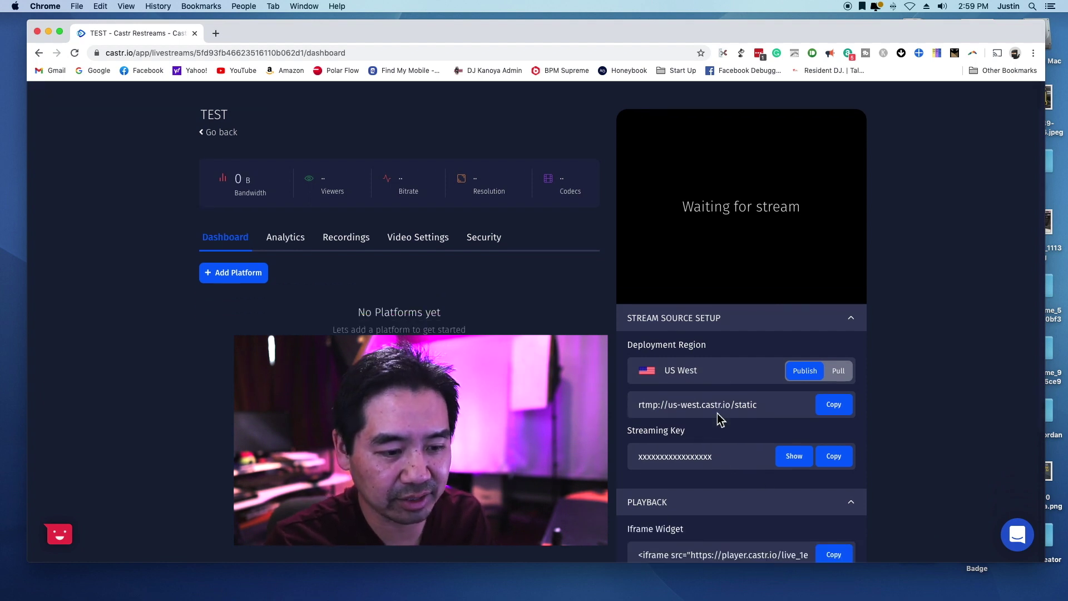
pyautogui.scroll(-1, 721, 420)
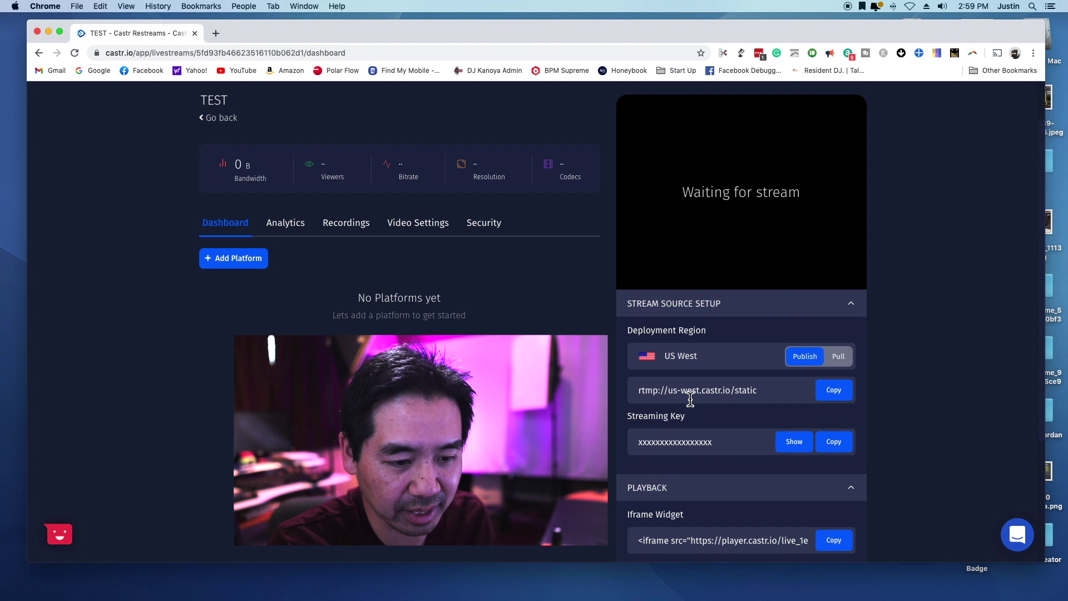
pyautogui.scroll(-5, 690, 400)
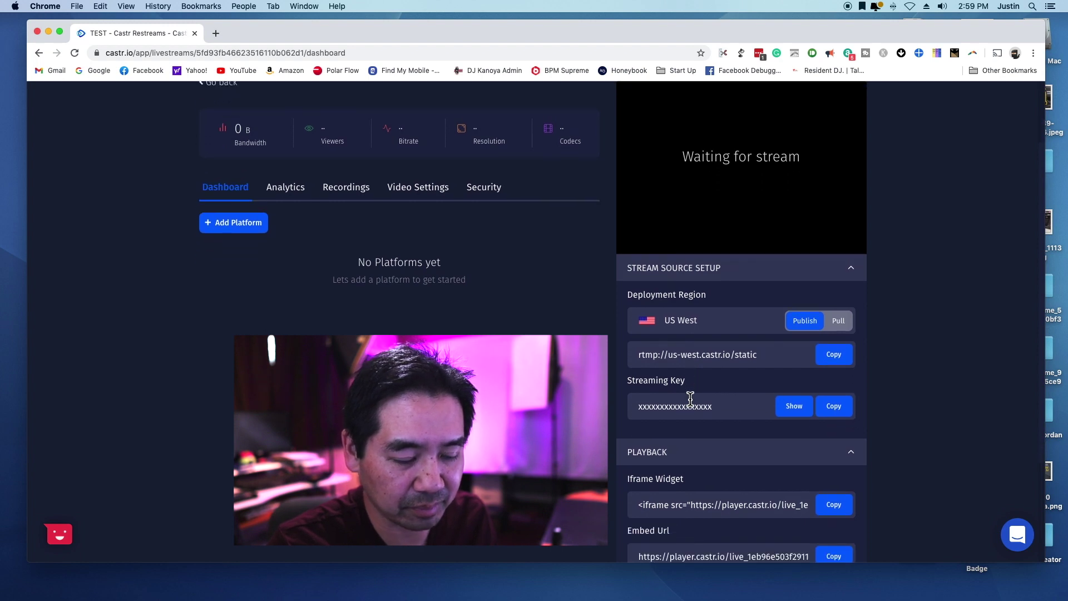
pyautogui.scroll(1, 690, 399)
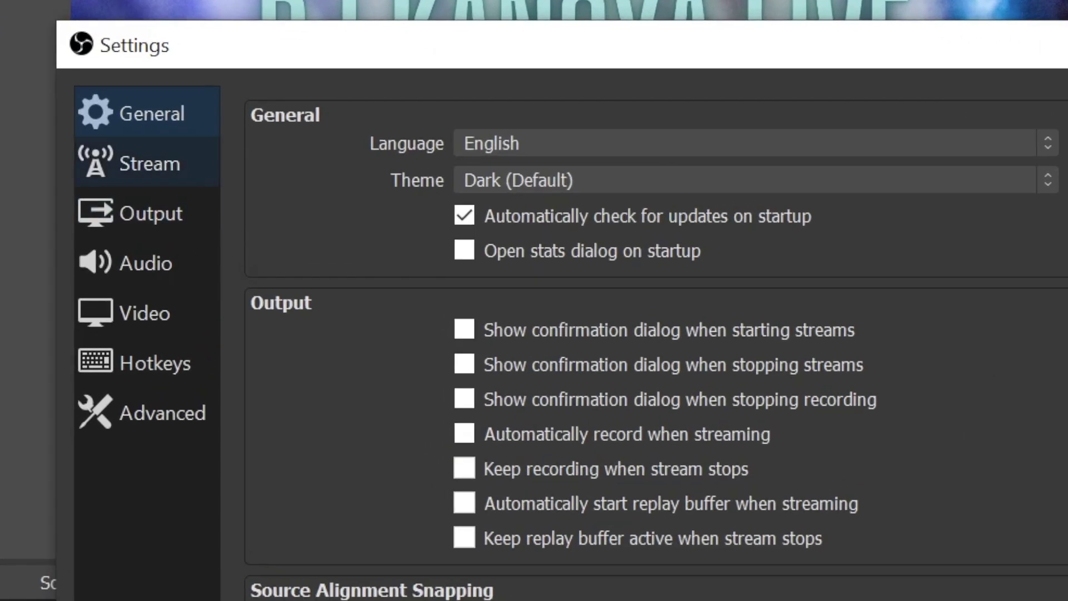
# Show the Stream page of OBS Studio's Settings
pyautogui.click(150, 163)
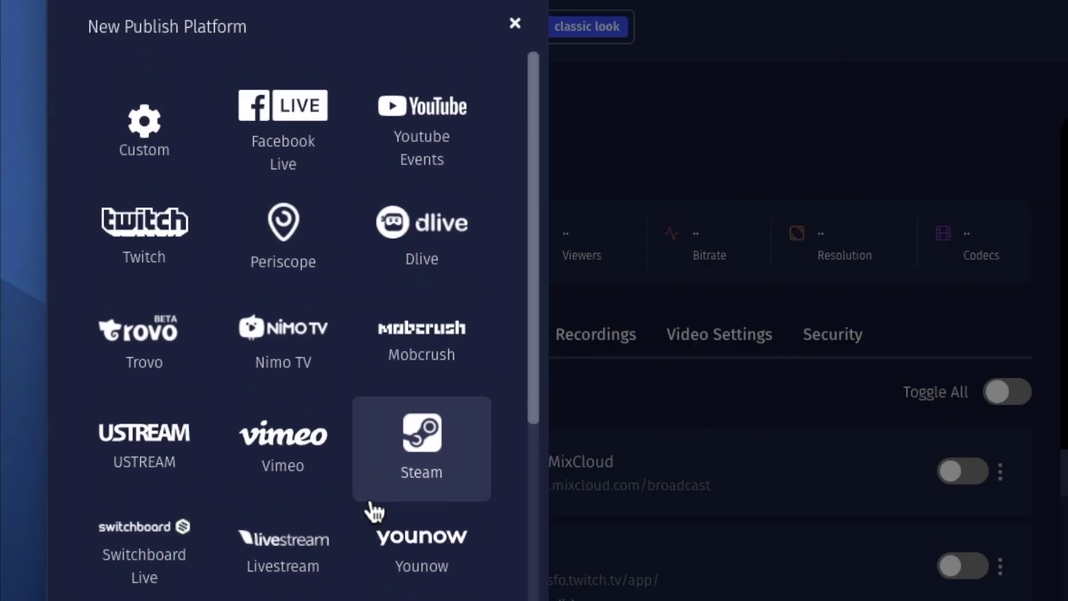
# Scroll through the New Publish Platform grid to browse the available destinations
pyautogui.scroll(-1, 374, 509)
pyautogui.scroll(1, 317, 389)
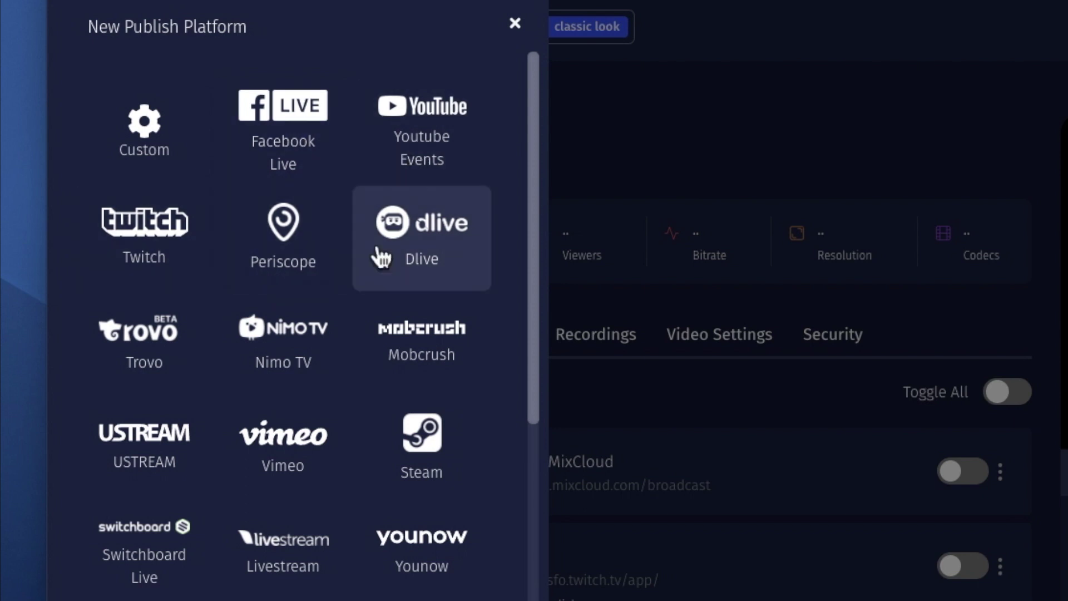
pyautogui.scroll(-2, 333, 286)
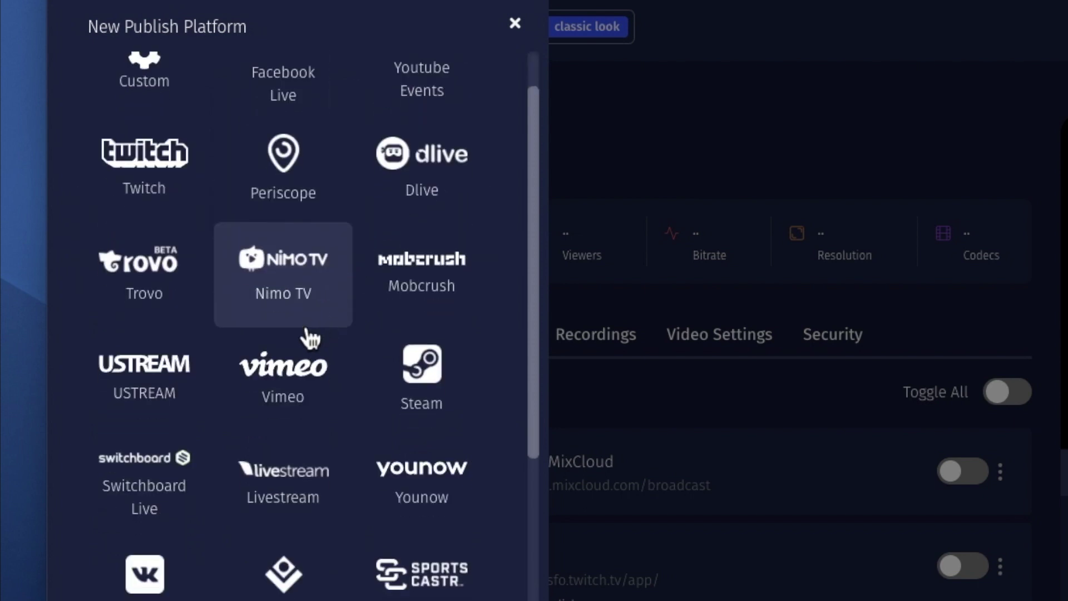
pyautogui.scroll(-15, 253, 376)
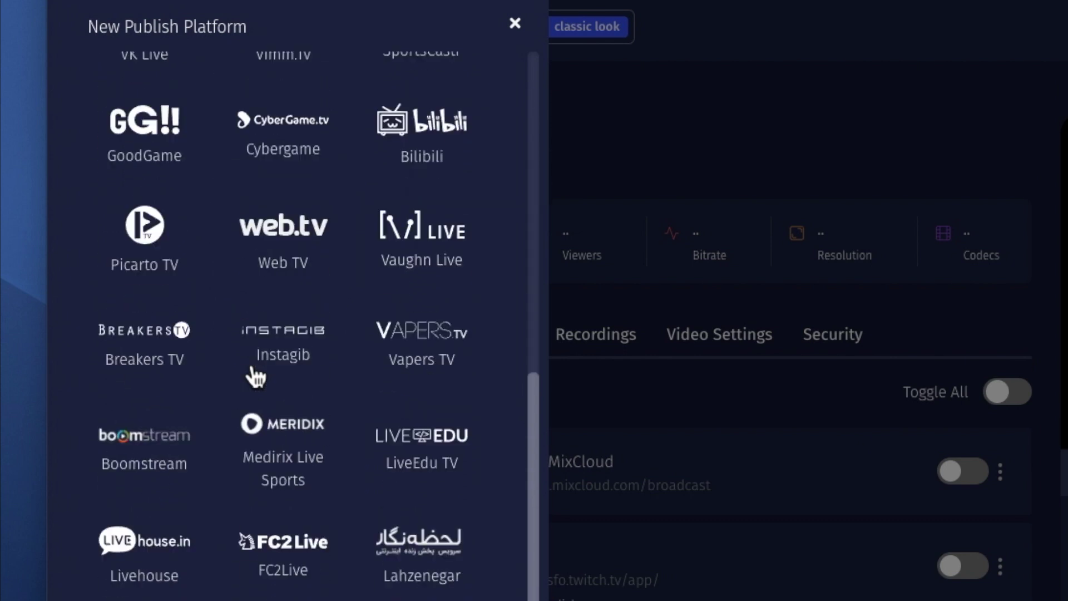
pyautogui.scroll(-5, 253, 375)
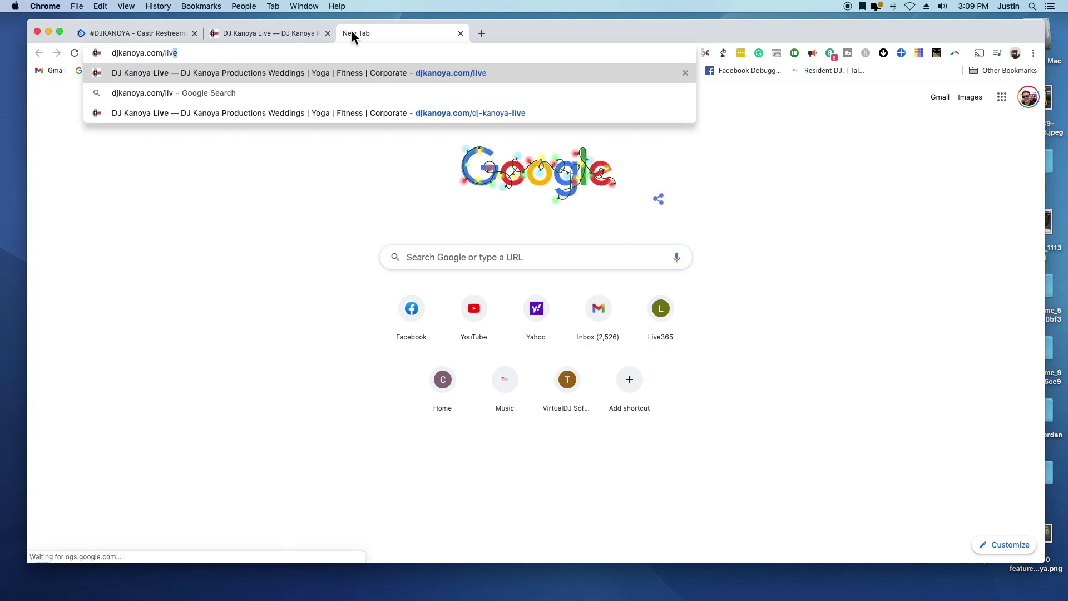
# Enter djkanoya.com/live in the address bar of a new browser tab
pyautogui.write('ive')
# Load djkanoya.com/live, check the embedded player streams live, then return to the Castr tab
pyautogui.press('Return')
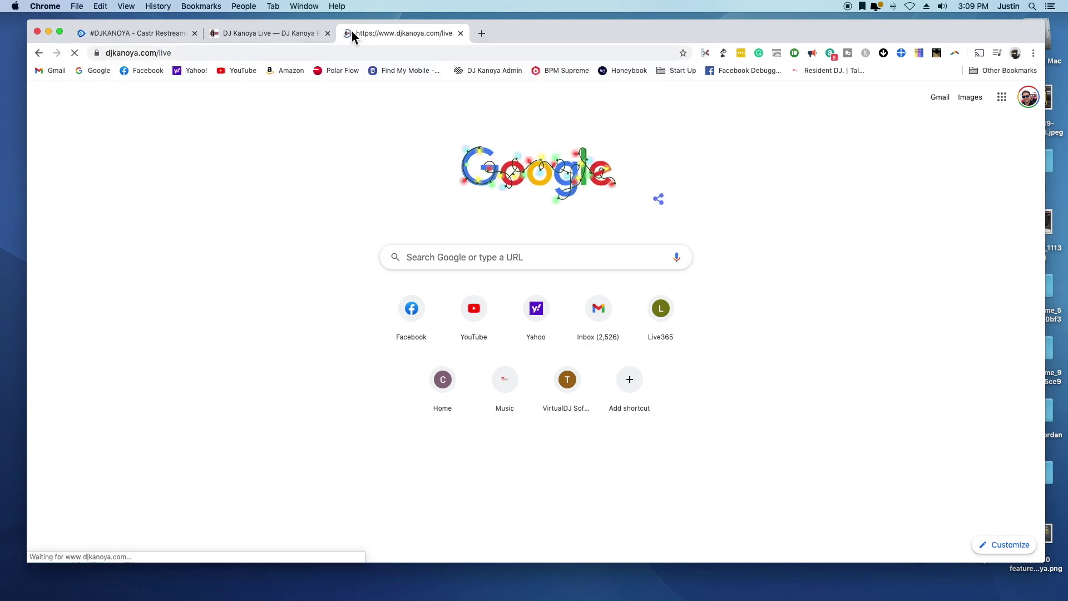
pyautogui.scroll(-1, 750, 332)
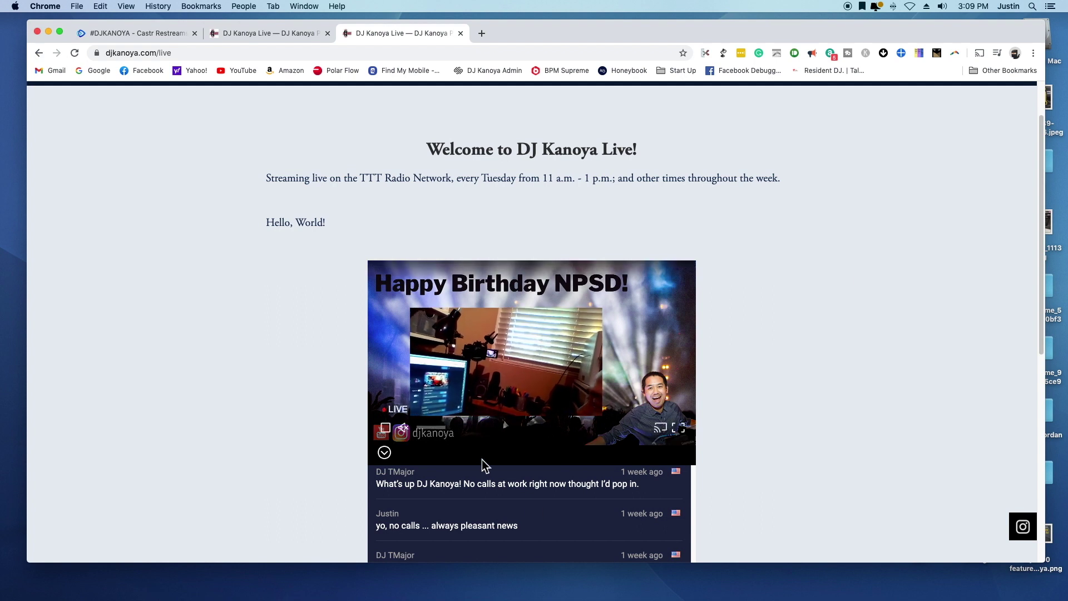
pyautogui.scroll(-3, 856, 267)
pyautogui.press('super+1')
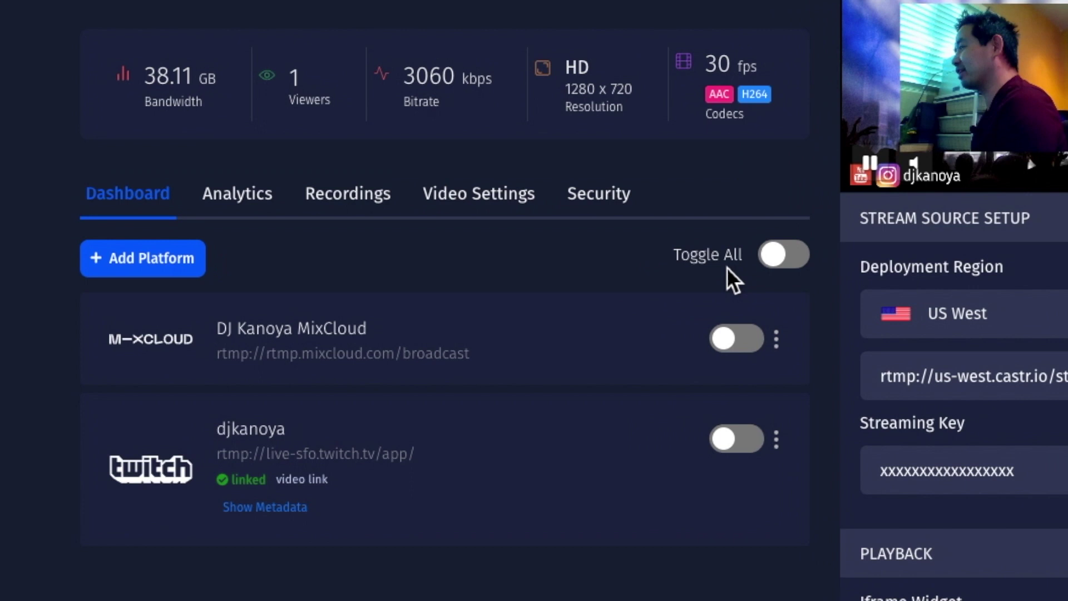
# Turn on the DJ Kanoya MixCloud destination toggle on the #DJKANOYA Dashboard
pyautogui.click(554, 332)
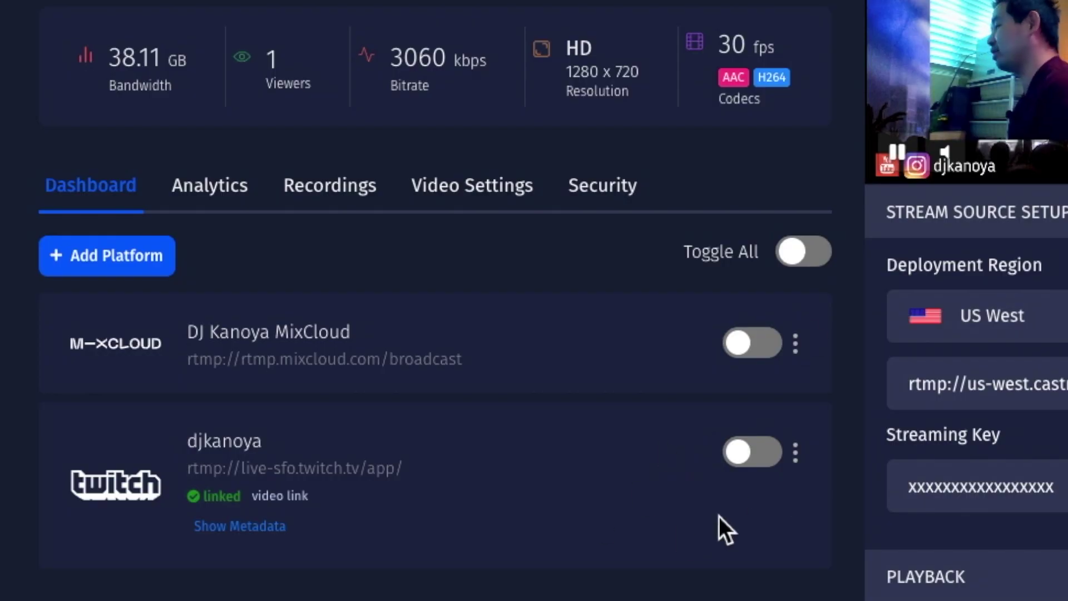
pyautogui.click(752, 350)
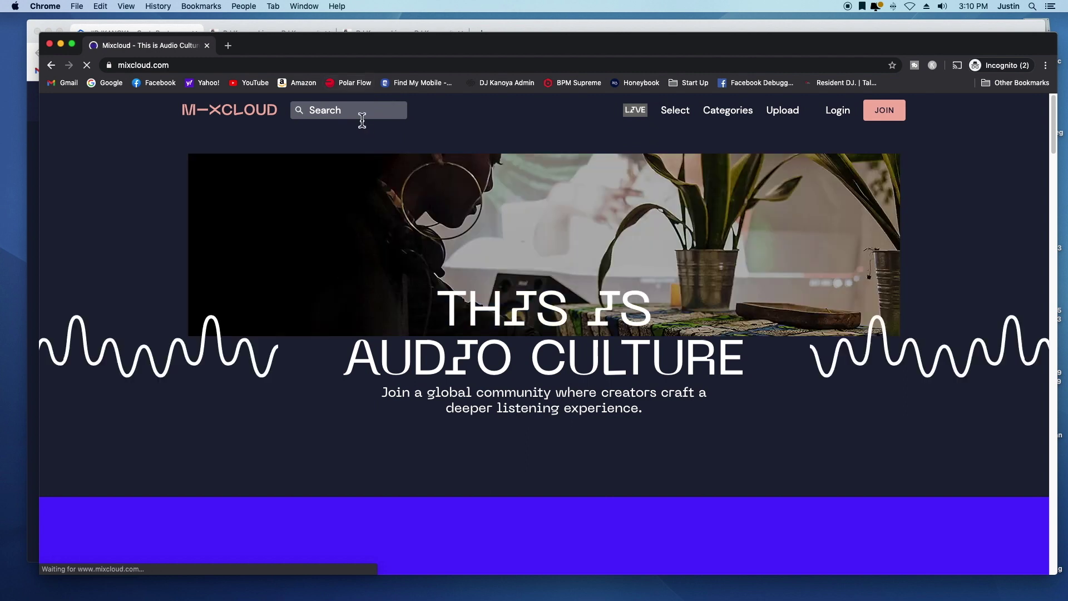
# Search Mixcloud for djkanoya, play the profile's live stream, then view Castr's last-4-days analytics
pyautogui.click(357, 110)
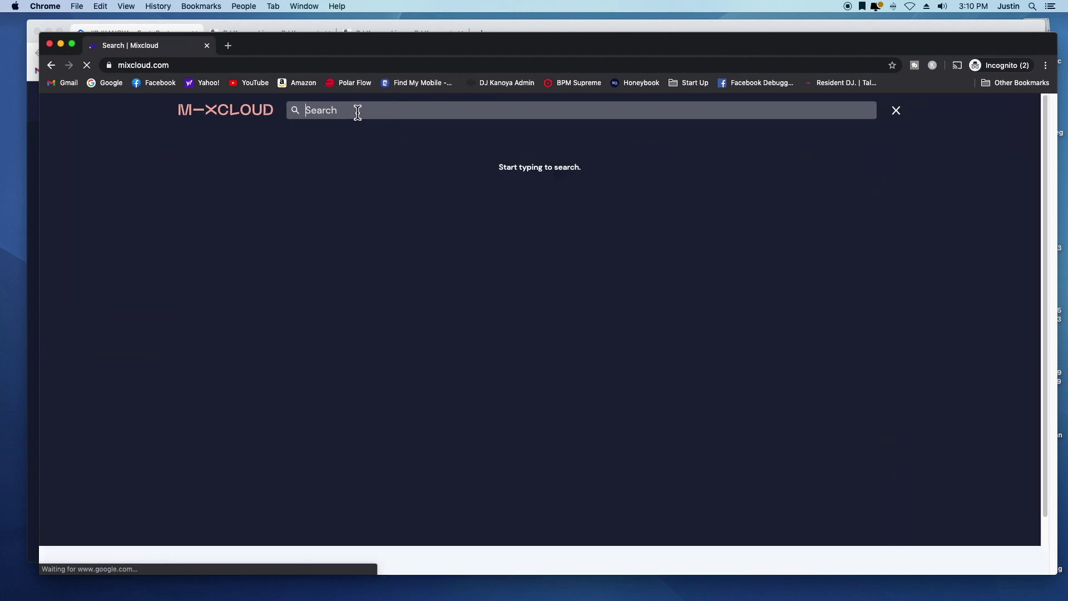
pyautogui.write('djkanoya')
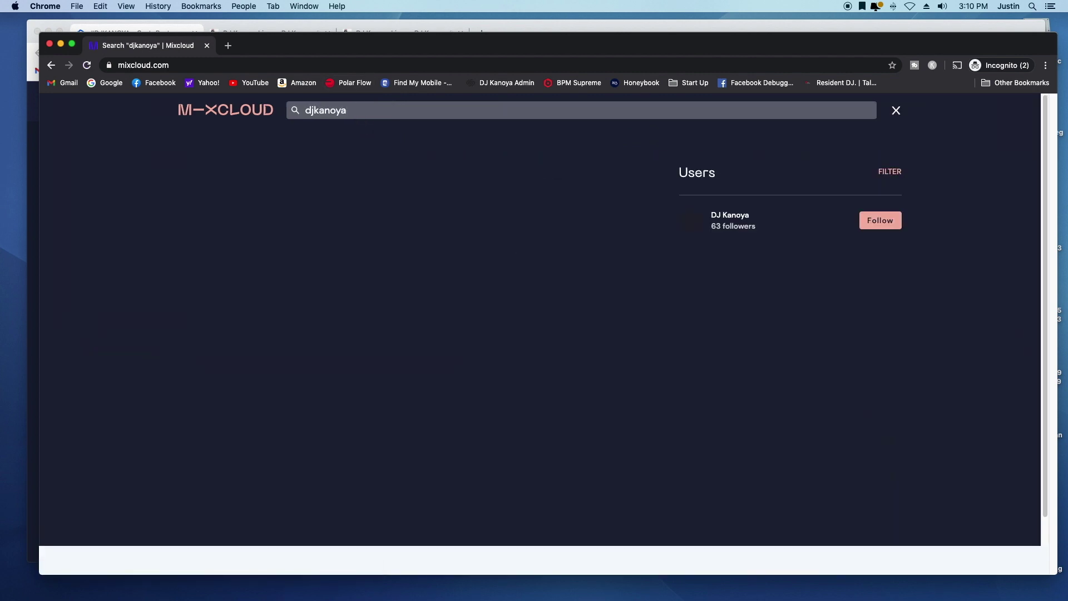
pyautogui.click(723, 214)
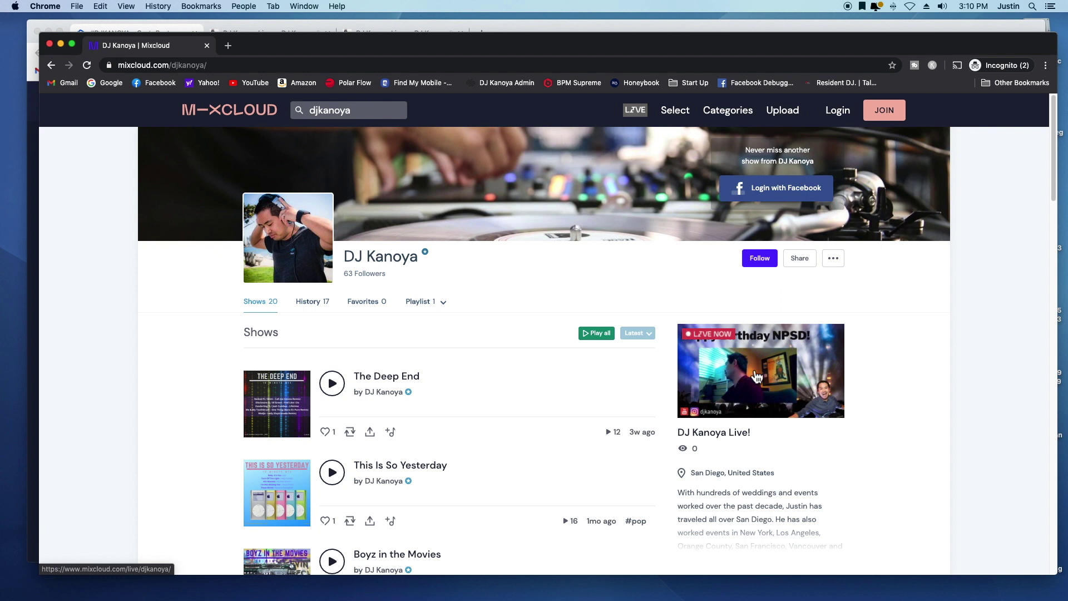
pyautogui.click(757, 376)
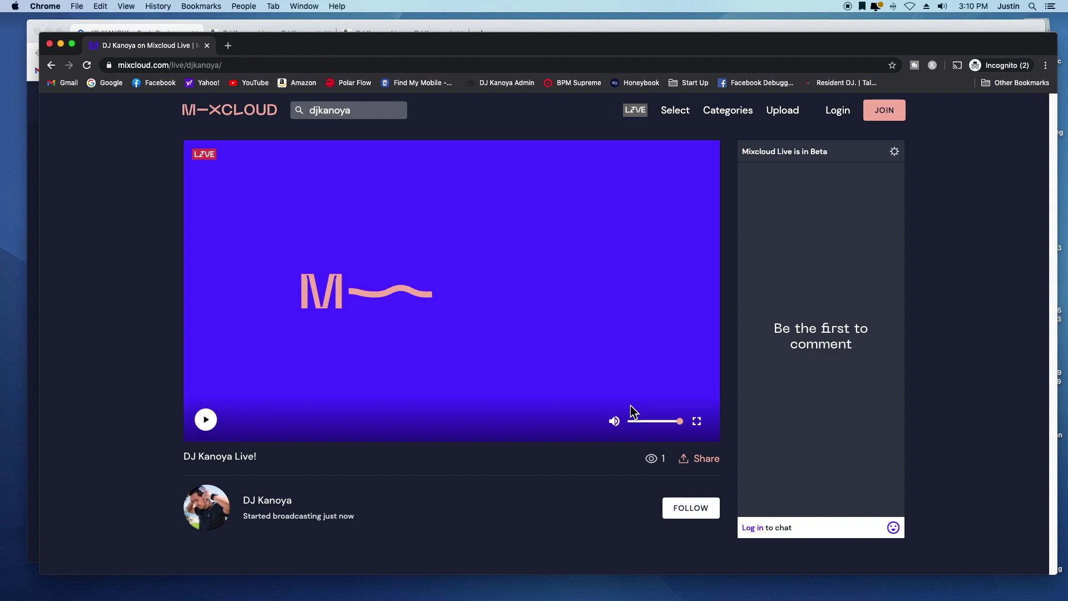
pyautogui.click(205, 419)
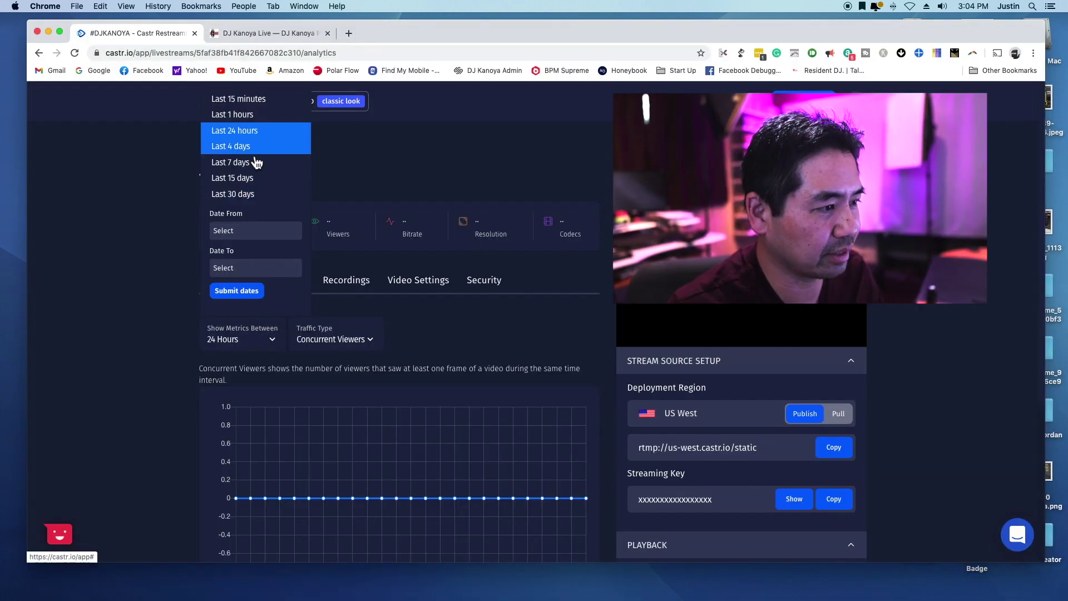
pyautogui.click(253, 152)
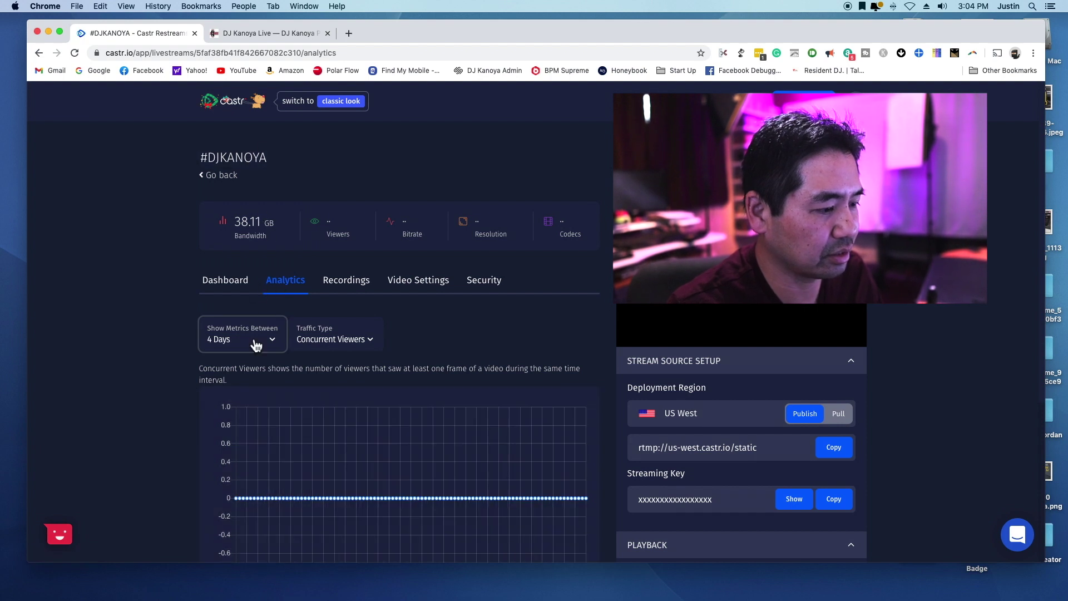
# Set the analytics Show Metrics Between range to Last 30 days and review the results
pyautogui.click(256, 345)
pyautogui.click(248, 200)
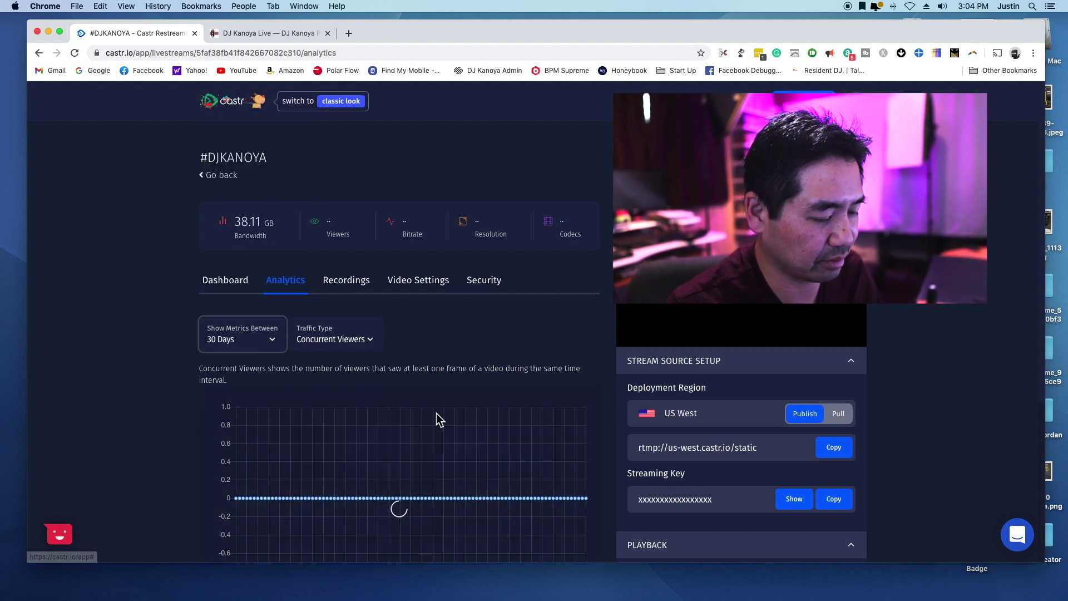
pyautogui.scroll(-1, 443, 462)
pyautogui.scroll(-3, 444, 461)
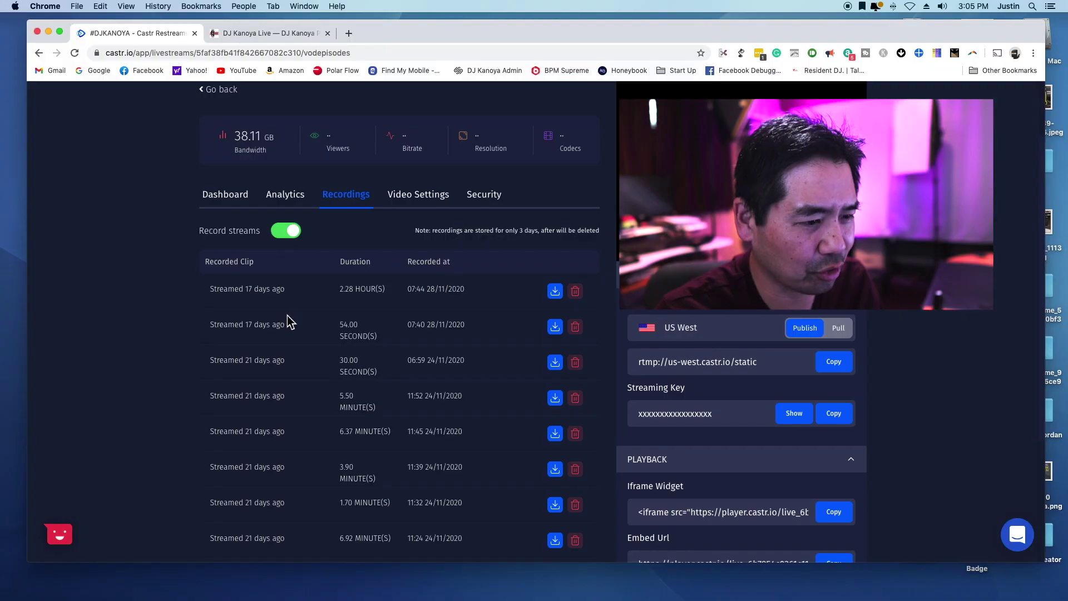
pyautogui.scroll(-5, 430, 405)
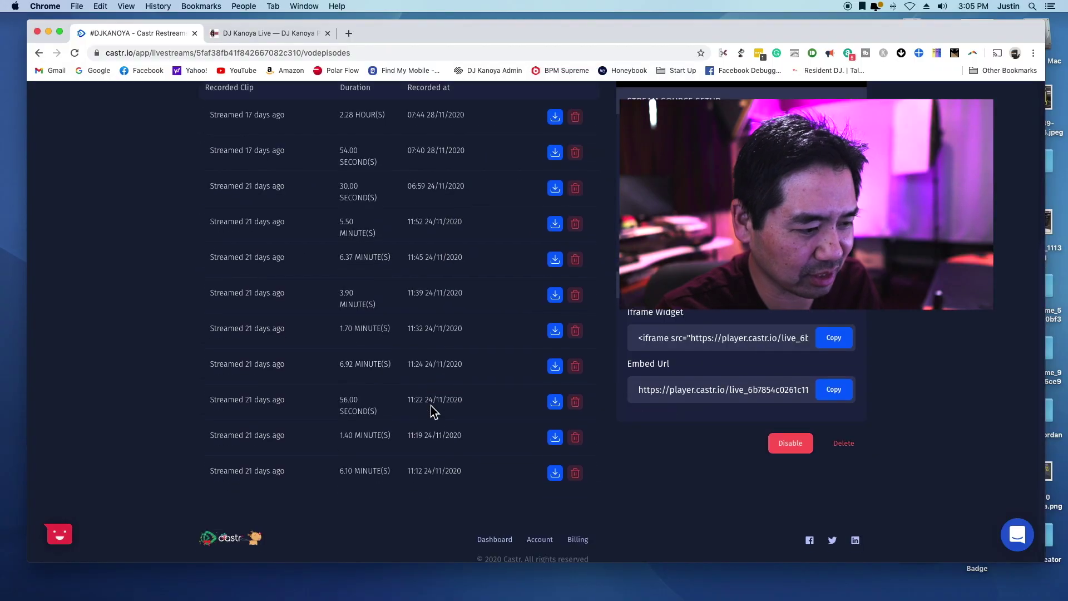
pyautogui.scroll(4, 431, 406)
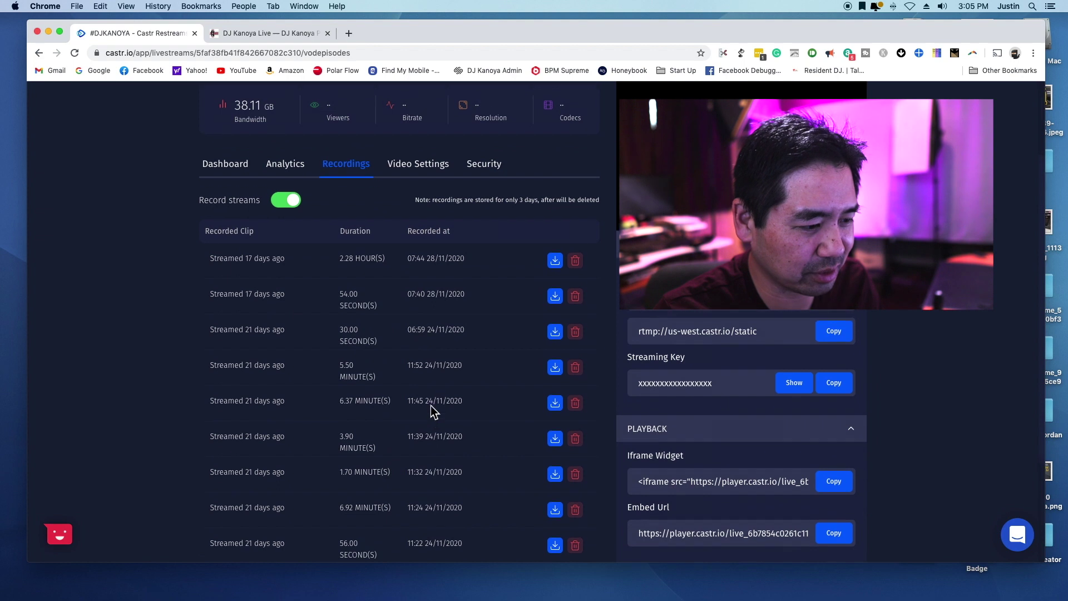